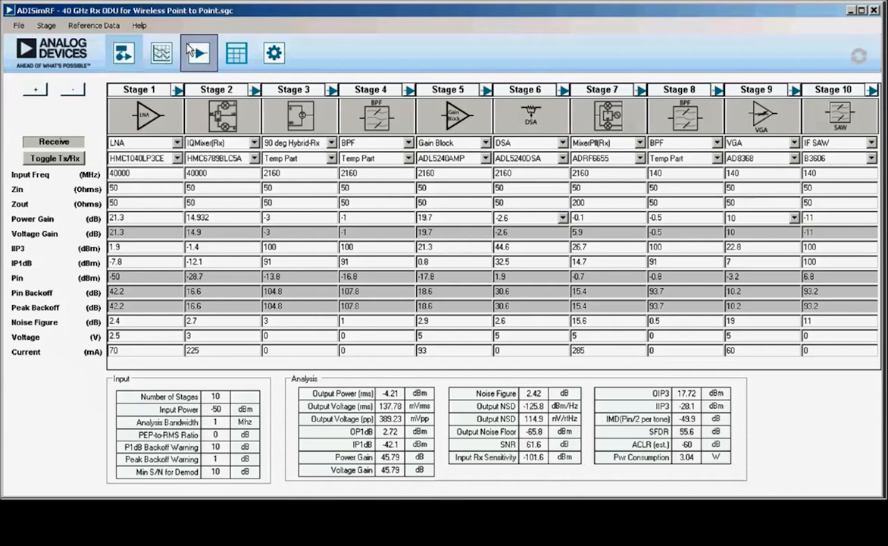
Step: Set up a frequency sweep for Stage 1 (LNA) and Stage 2 (IQMixer), and retrieve their available frequency range
click(162, 53)
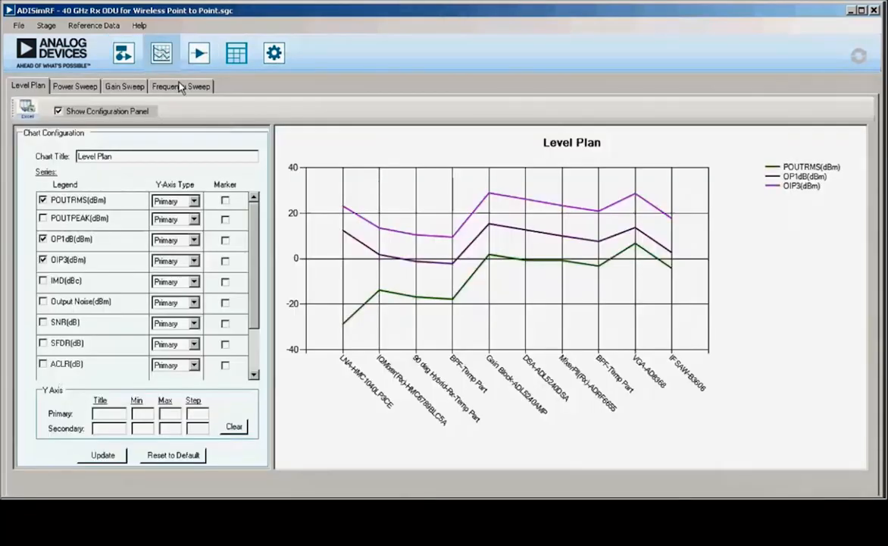
click(180, 87)
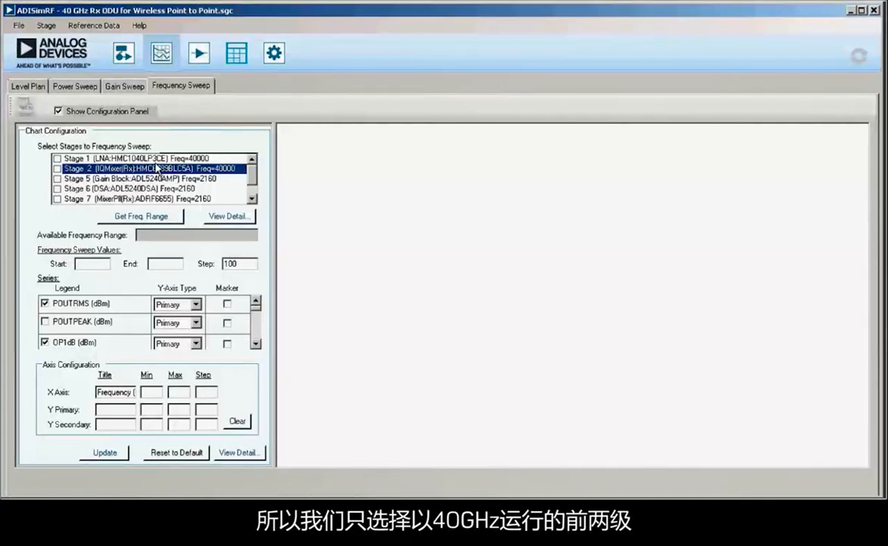
click(98, 159)
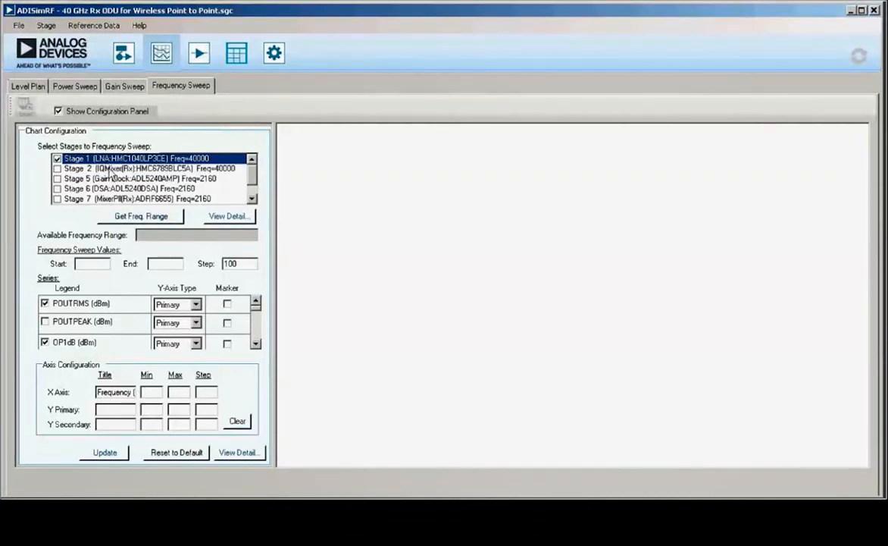
click(106, 168)
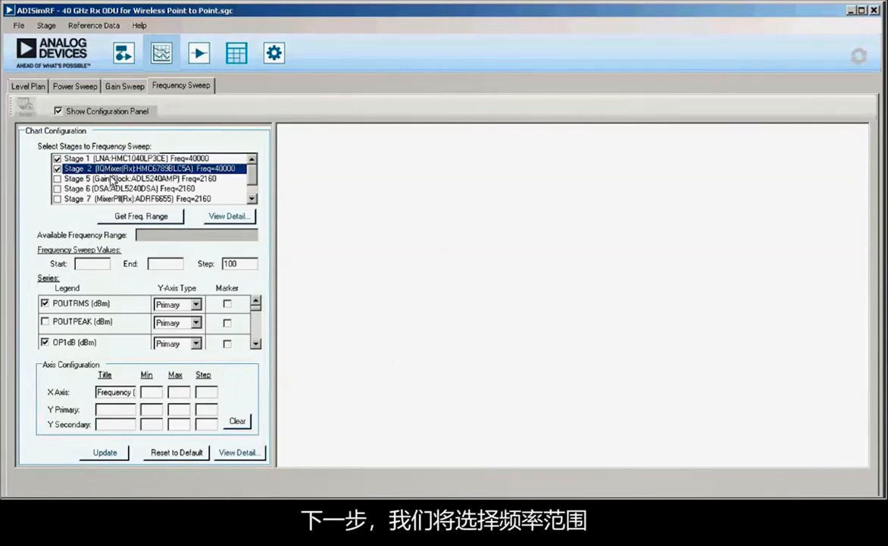
click(130, 217)
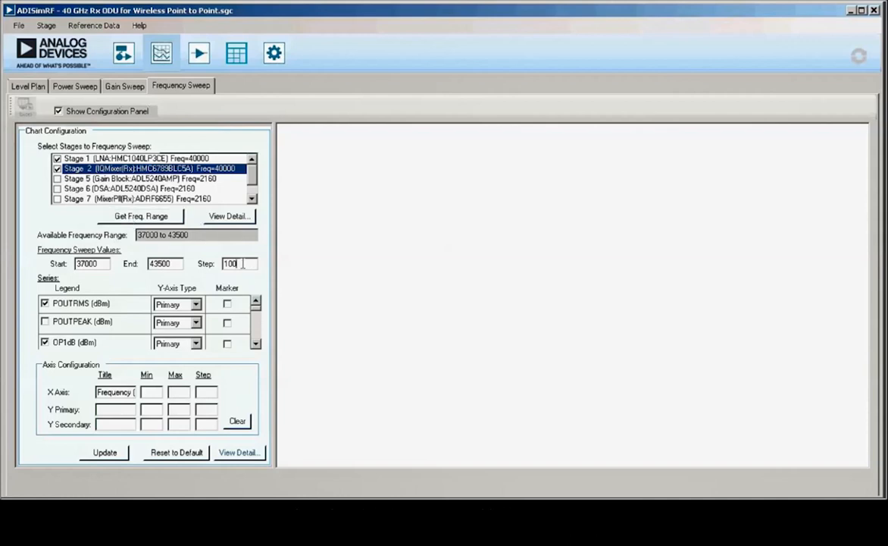
Step: Set the frequency sweep step to 500 and generate the sweep chart
key(BackSpace)
key(BackSpace)
key(BackSpace)
text(500)
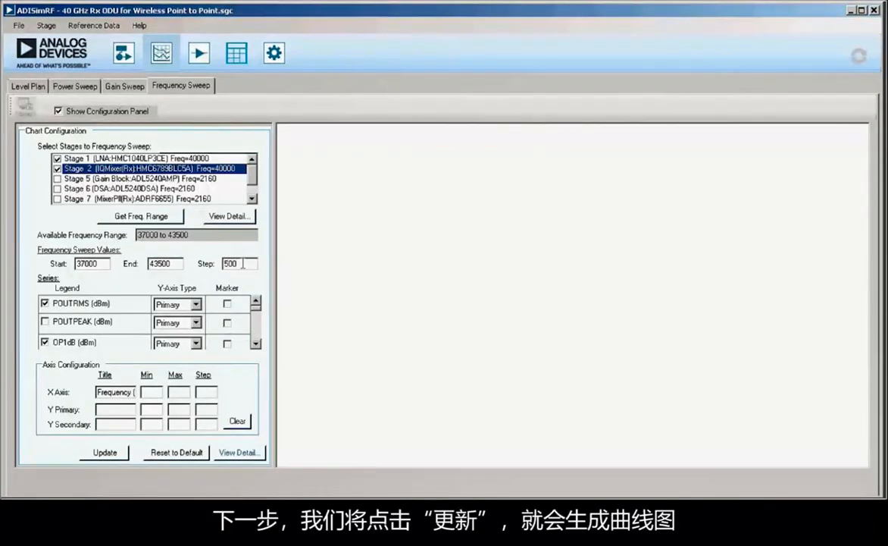
click(107, 453)
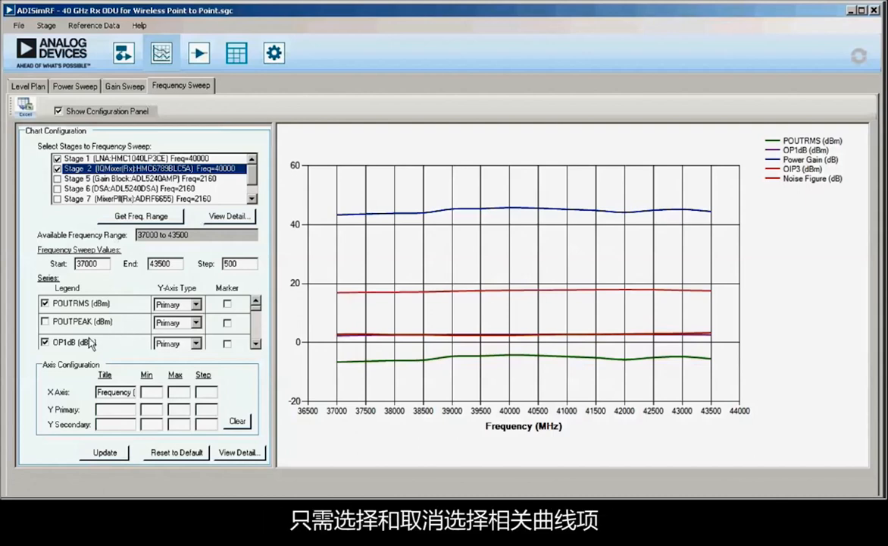
Step: Replace the OP1dB series with IP1dB in the frequency sweep and update the chart
click(257, 345)
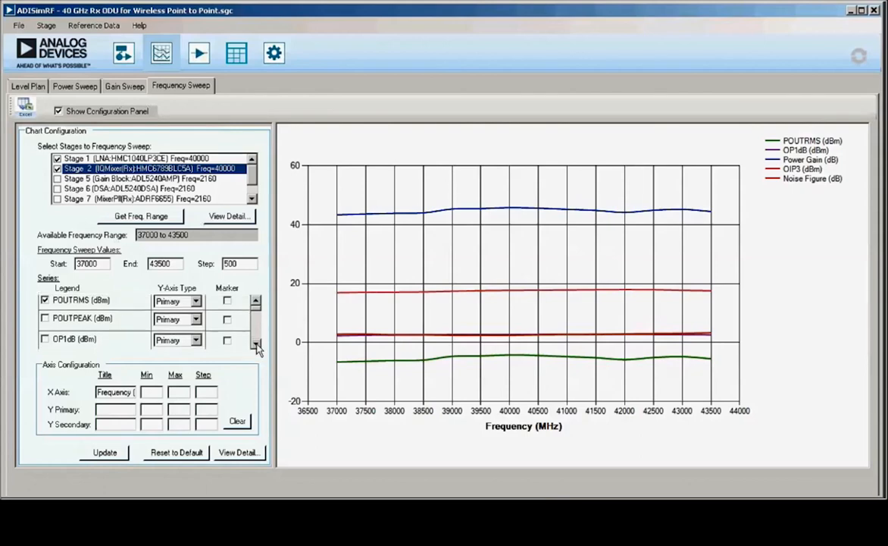
click(256, 345)
click(256, 345)
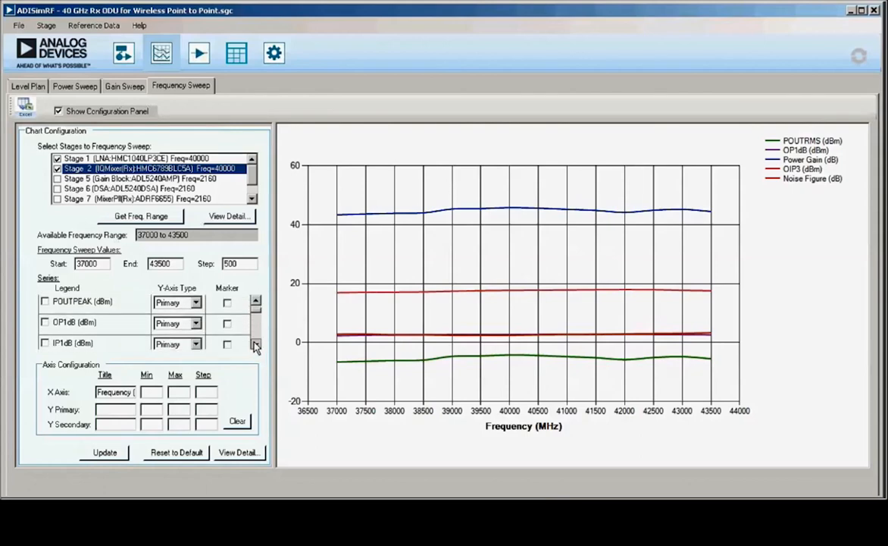
click(256, 345)
click(80, 336)
click(106, 452)
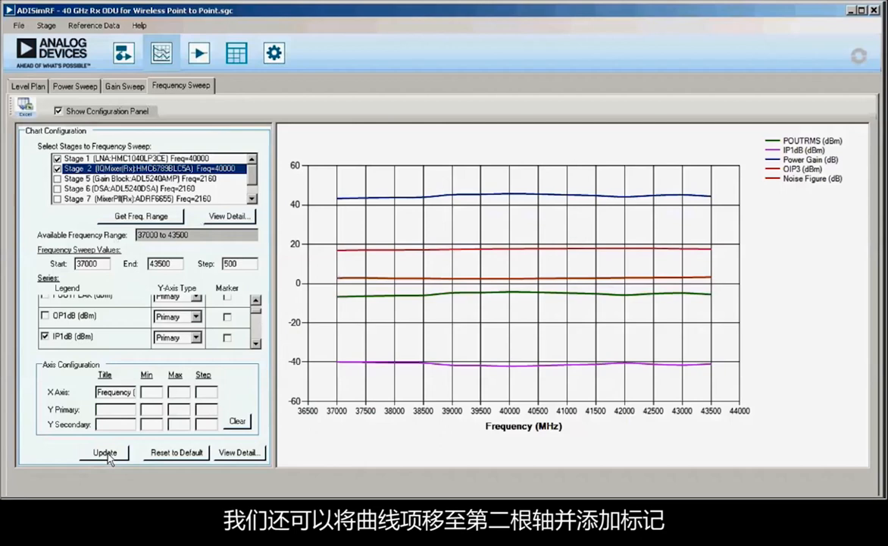
Step: Assign the IP1dB series to the secondary Y axis with markers and update the chart
click(196, 337)
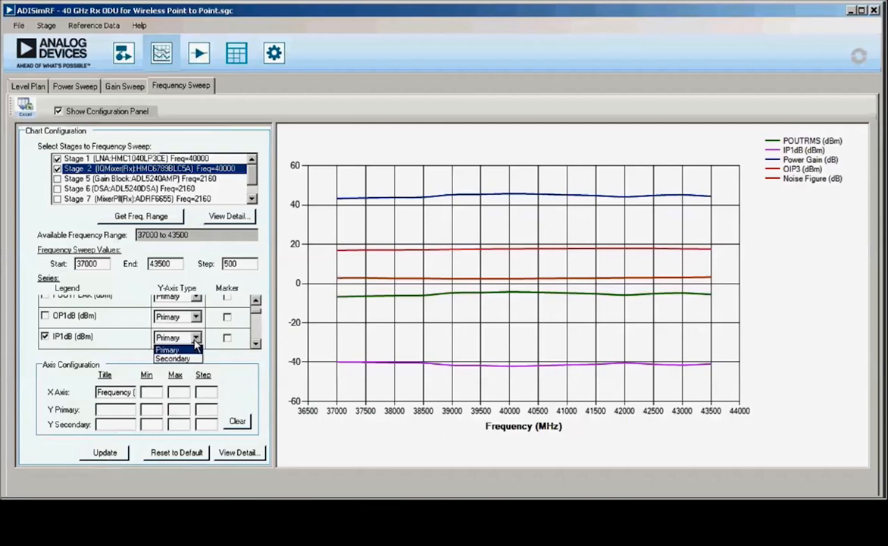
click(172, 358)
click(227, 338)
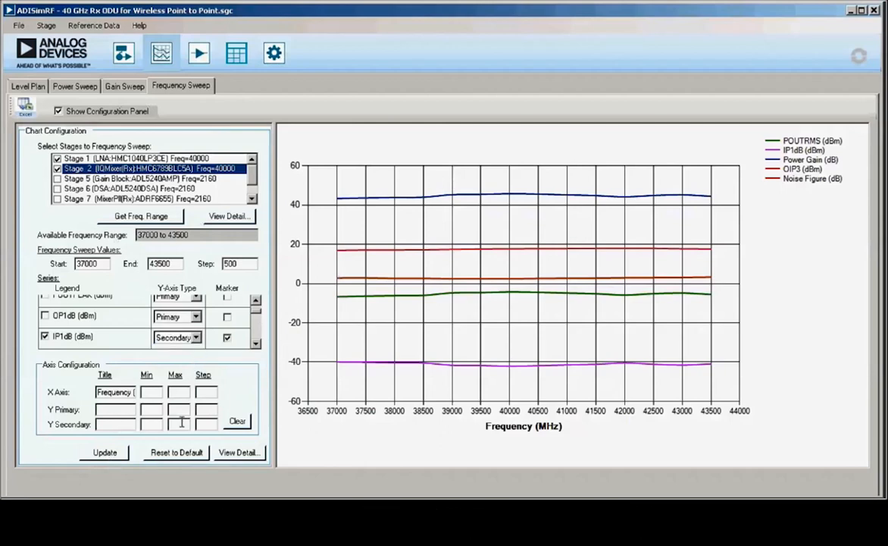
click(108, 453)
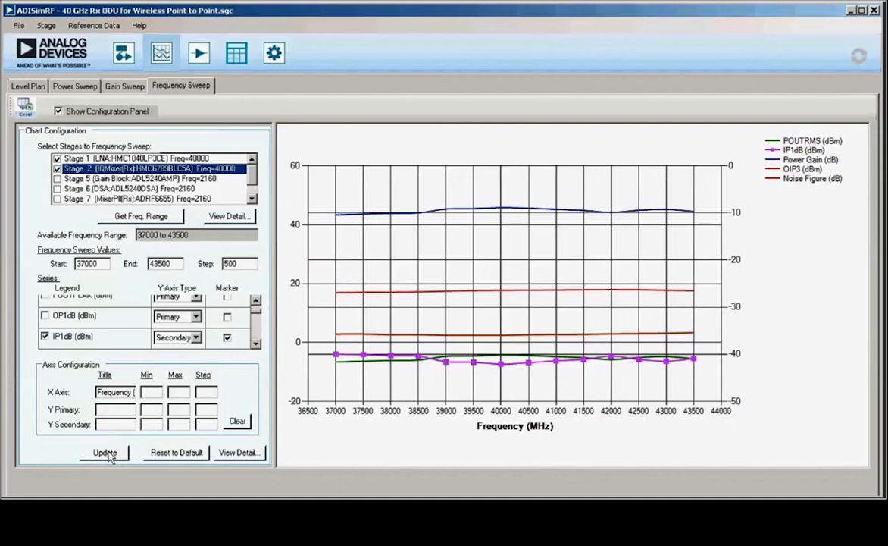
Step: Scale the secondary Y axis from -50 to -10 with a step of 10 and update the chart
click(154, 425)
text(-50)
text(-10)
key(Tab)
text(10)
click(114, 455)
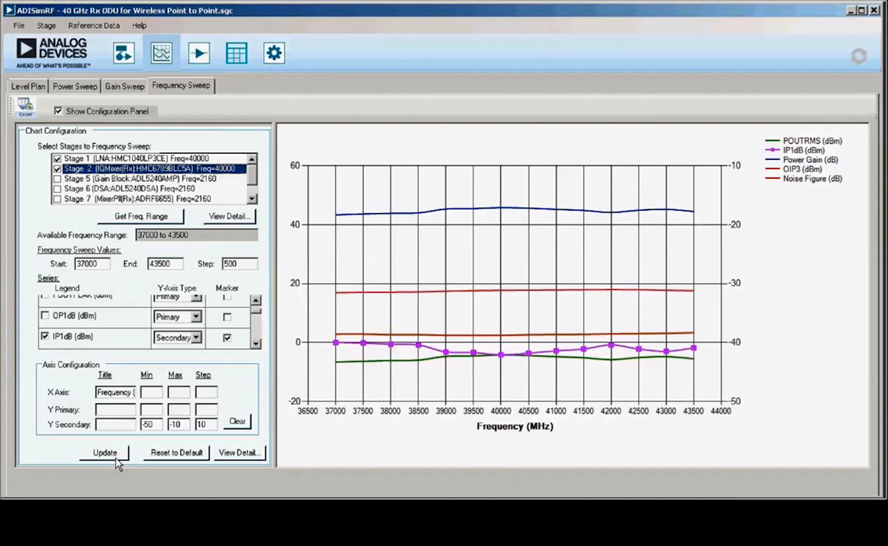
Step: Title the secondary Y axis "IP1dB (dBm)" and update the chart
click(116, 425)
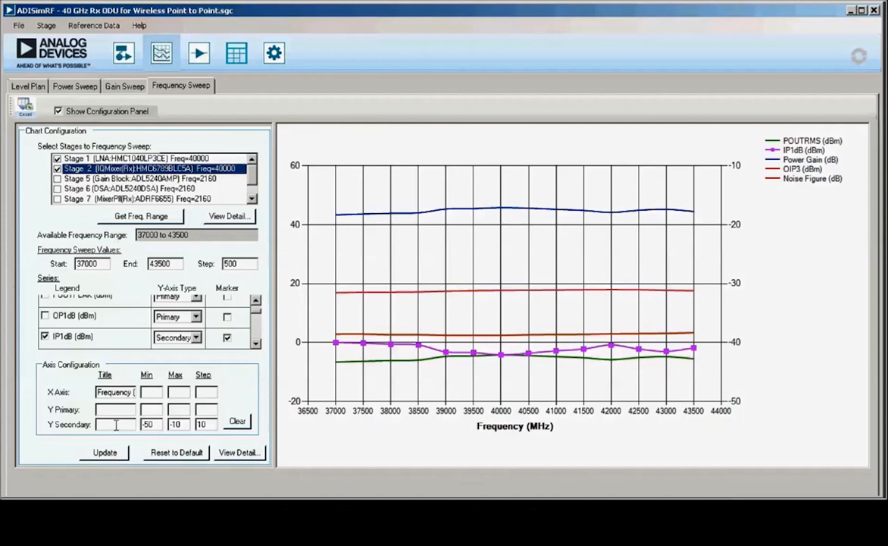
text(IP)
text(dB (D)
text(Bm))
click(91, 453)
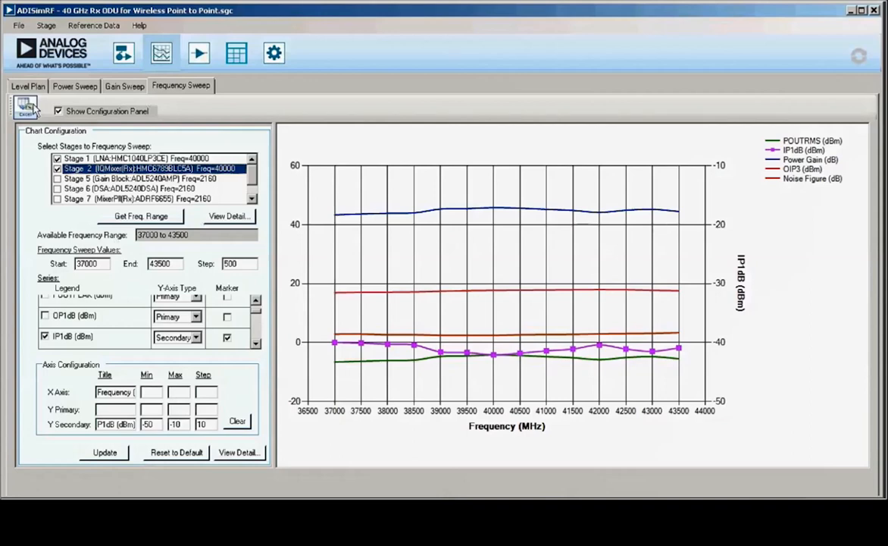
Step: Review the signal chain's variable-gain stages, then plot the gain sweep for Stage 9 (VGA:AD8368)
click(123, 55)
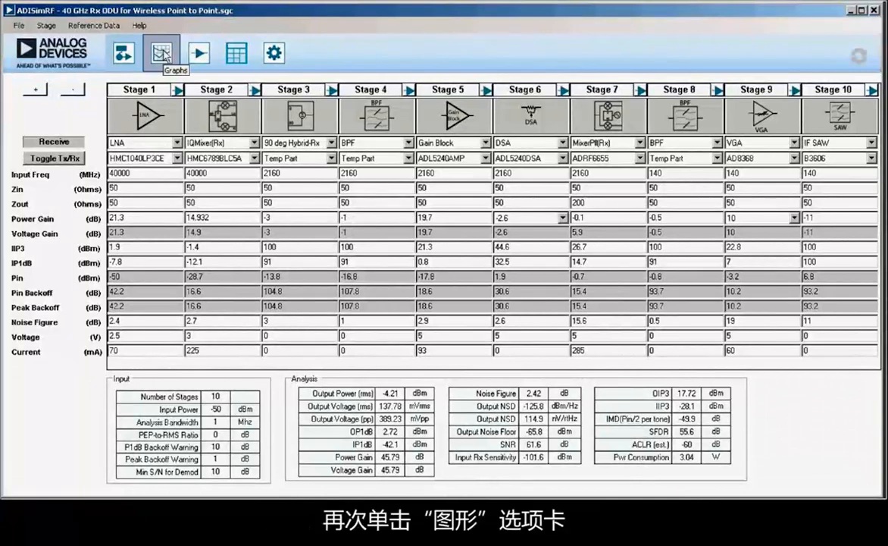
click(164, 55)
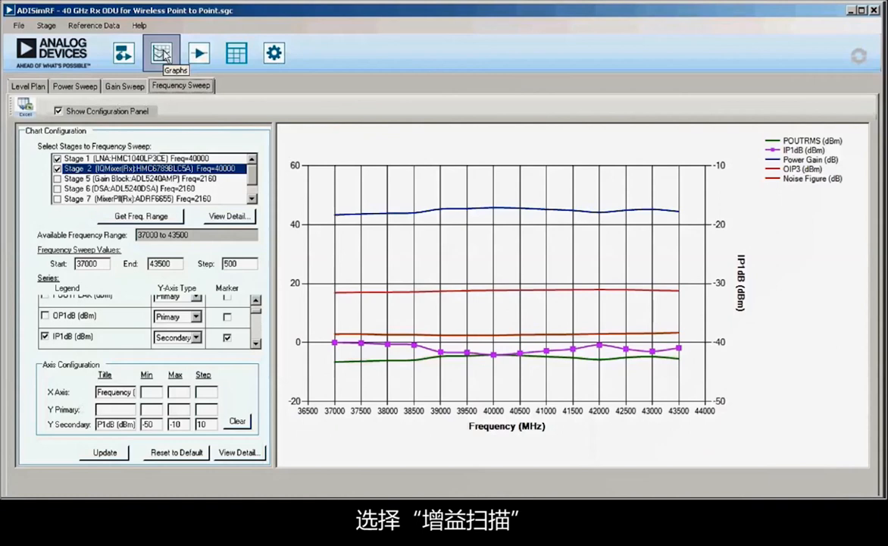
click(121, 88)
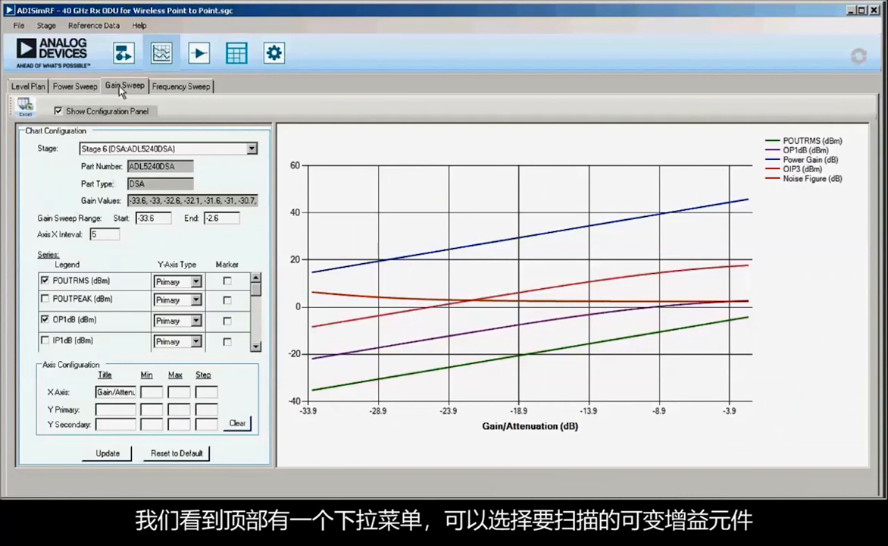
click(251, 150)
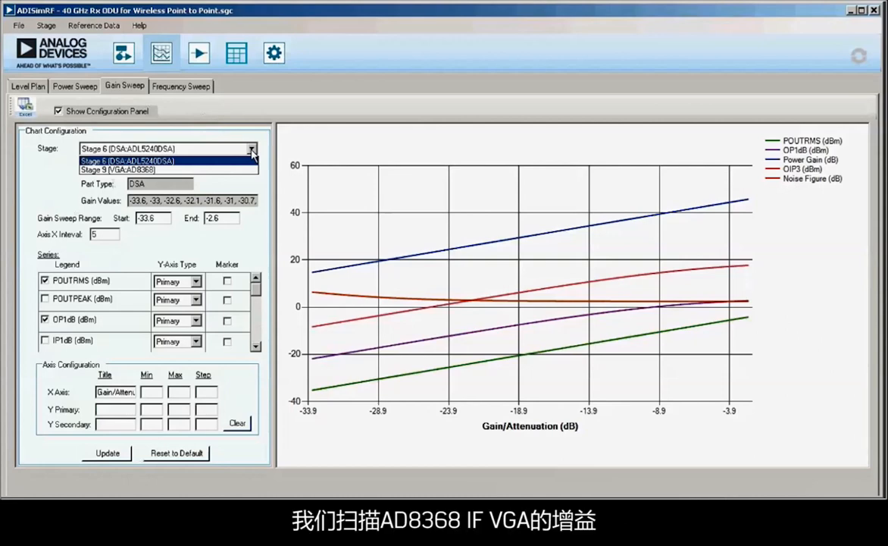
click(191, 169)
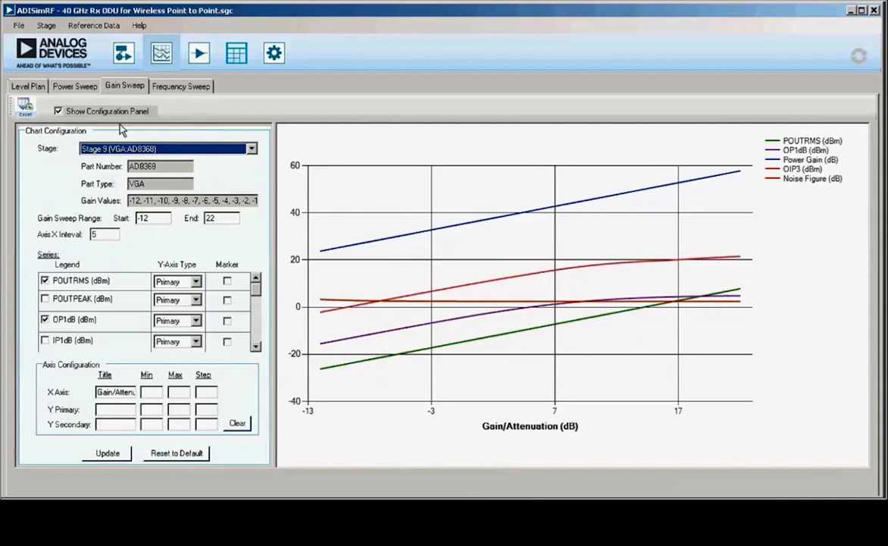
Step: Examine the power sweep chart and the output power, OP1dB and OIP3 curves across the stages in the level plan
click(74, 84)
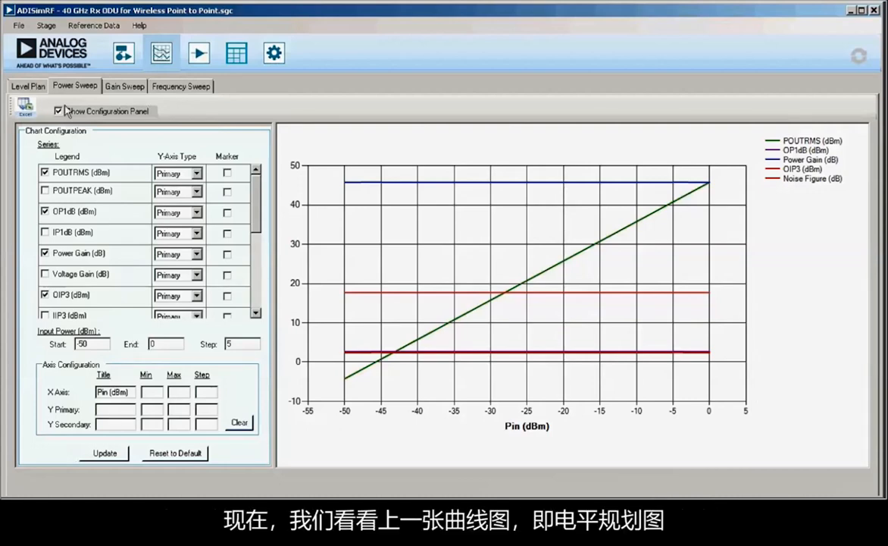
click(31, 86)
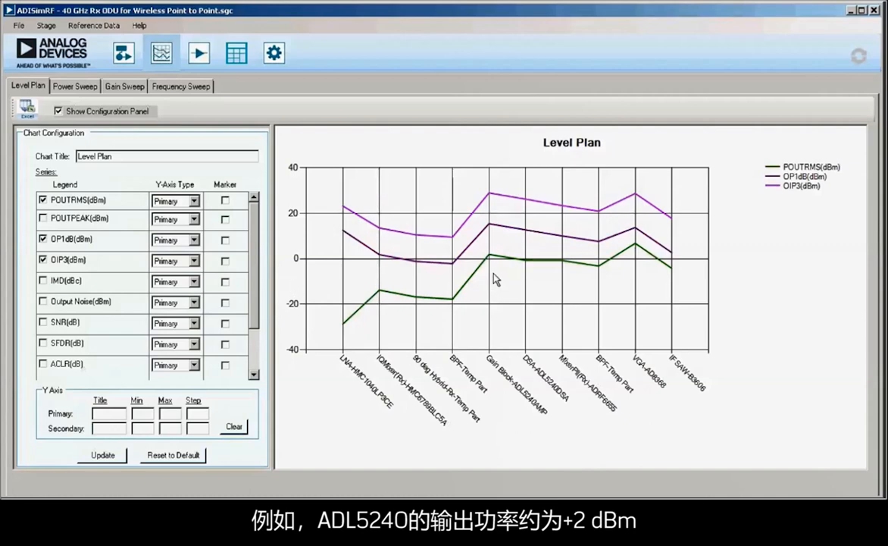
mouse_move(492, 260)
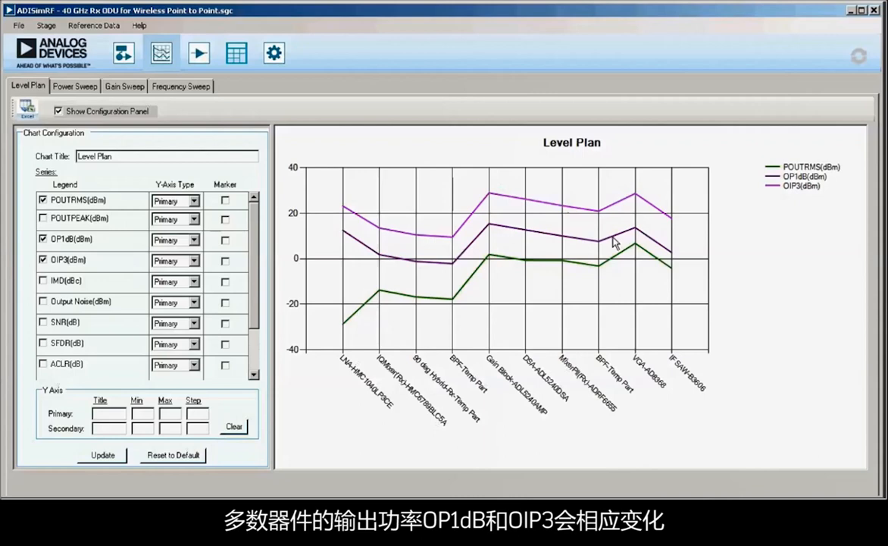
mouse_move(614, 242)
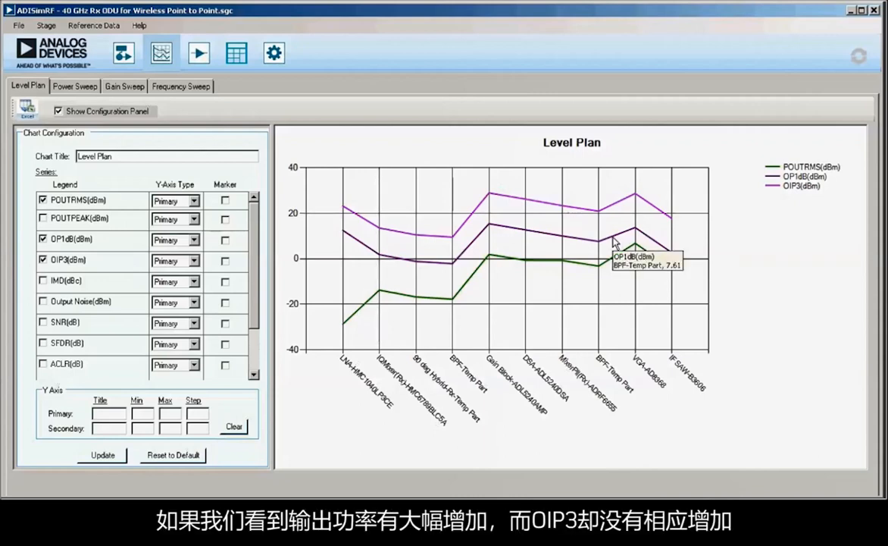